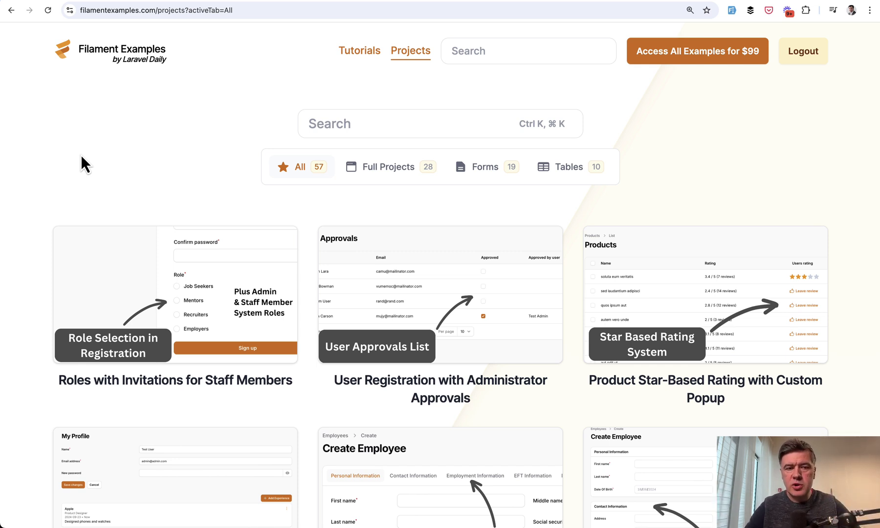
Step: Scroll down the Filament Examples projects page before moving to the local User Approvals list
scroll(81, 155, down, 1)
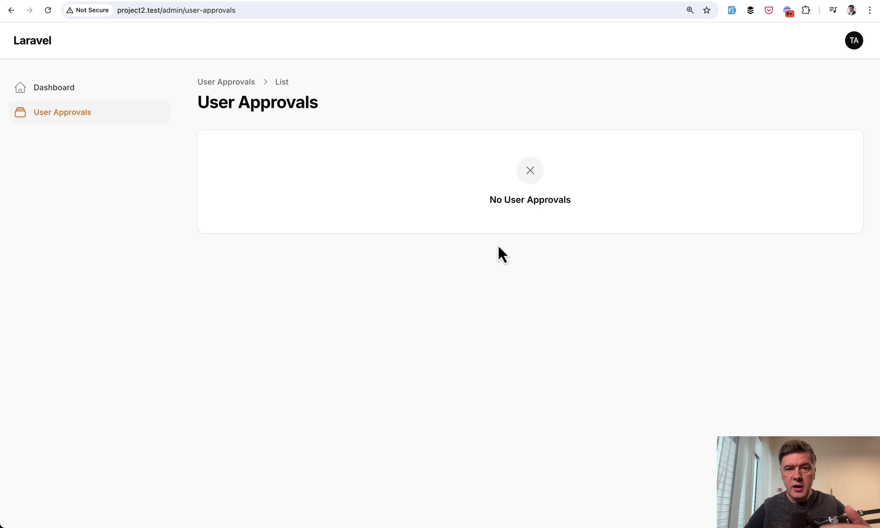
Step: Sign out of the admin account and register a new user with autofilled sample data
click(859, 45)
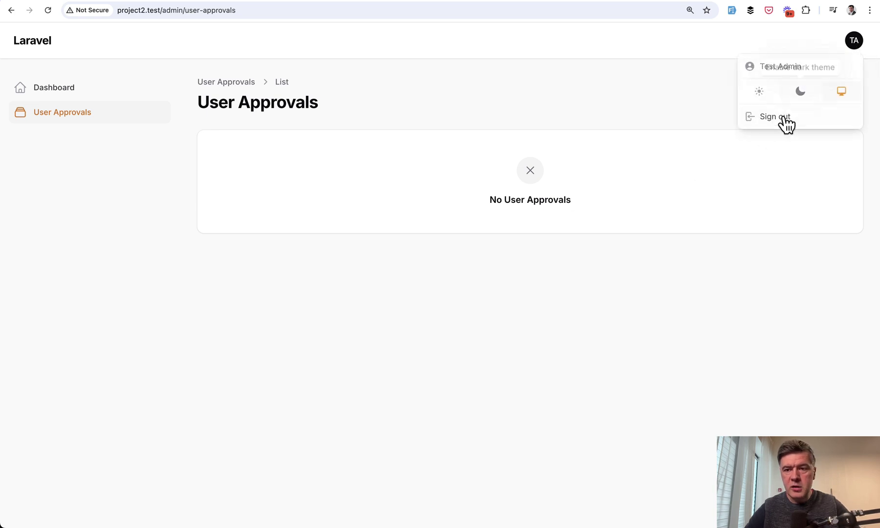
click(756, 122)
click(451, 216)
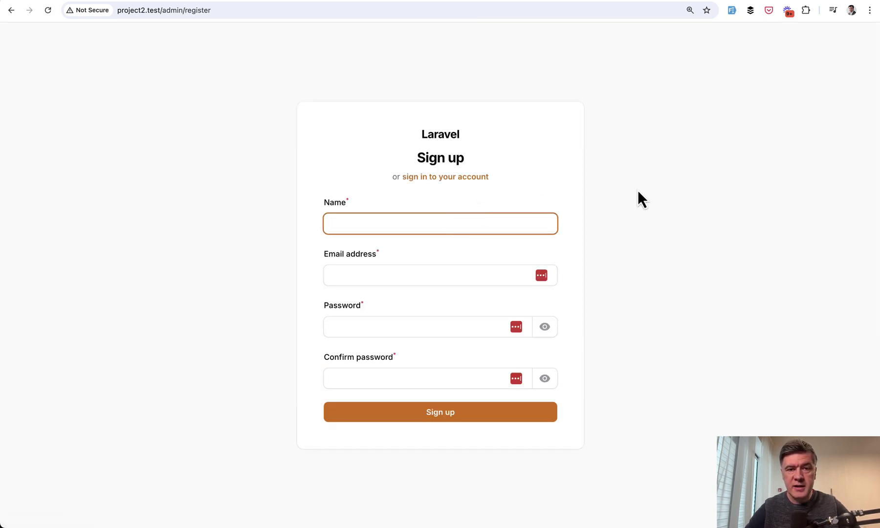
click(732, 13)
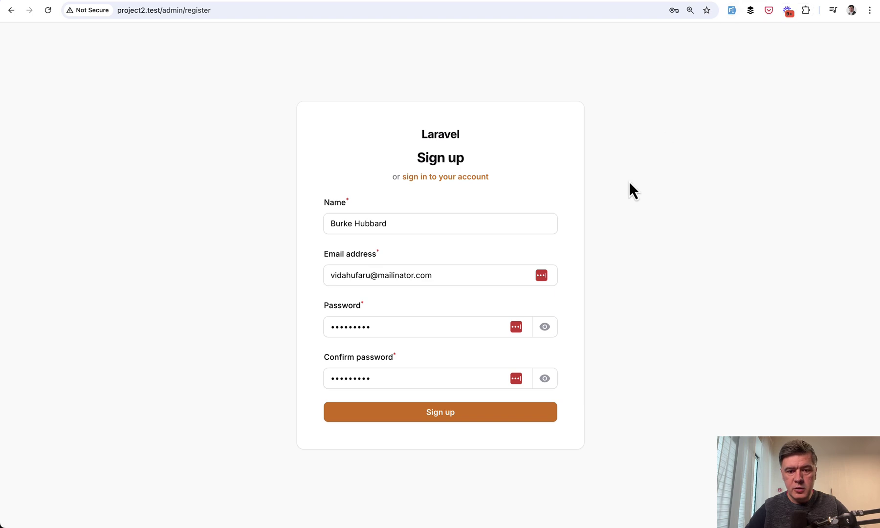
click(432, 416)
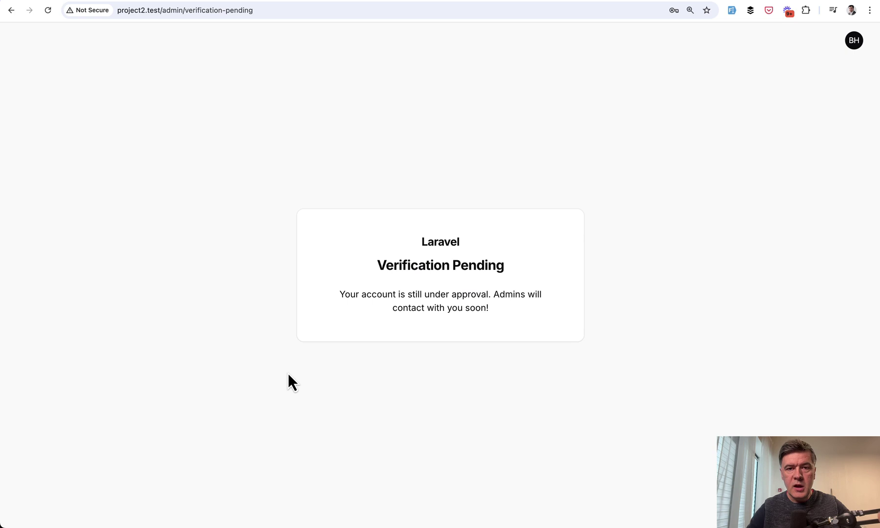
Step: Sign out, log back in as the admin, and mark the new user Approved in User Approvals
click(858, 43)
click(784, 119)
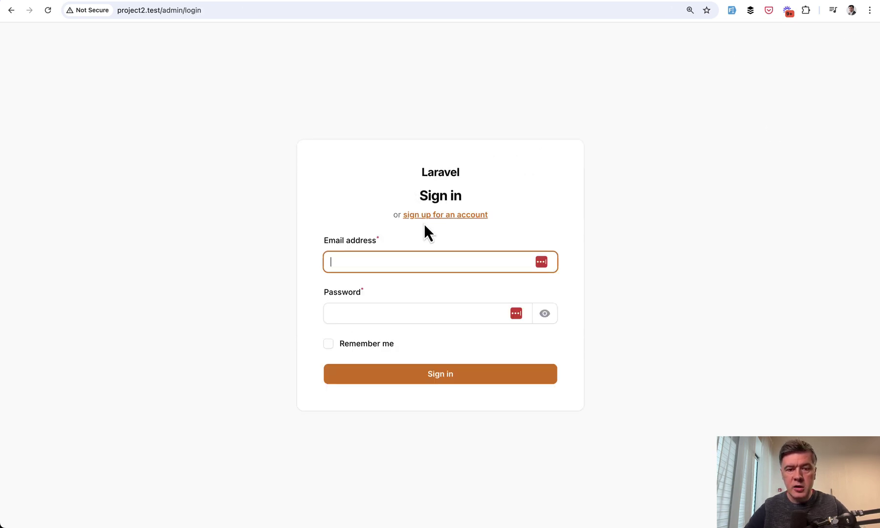
key(super+backslash)
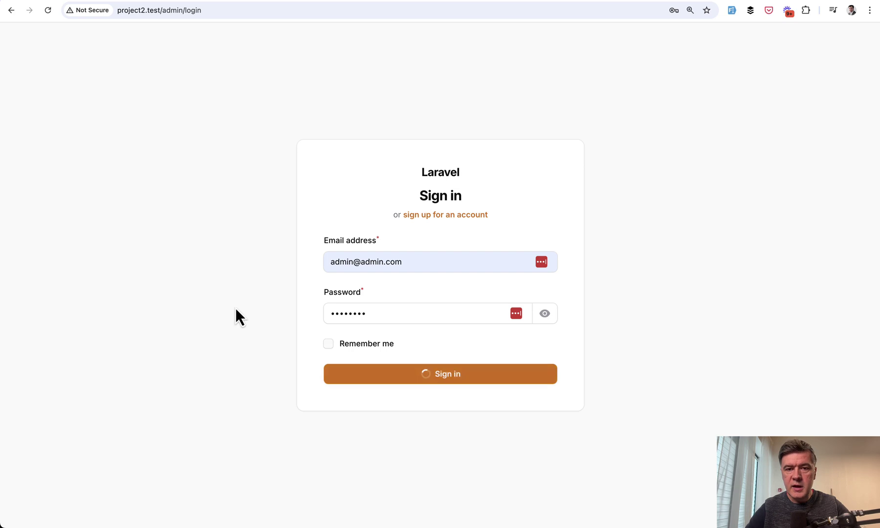
click(58, 116)
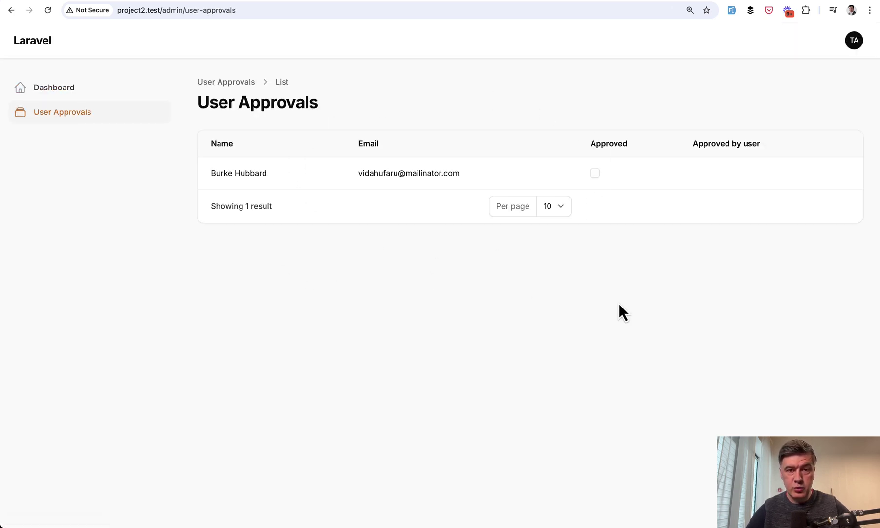
click(594, 174)
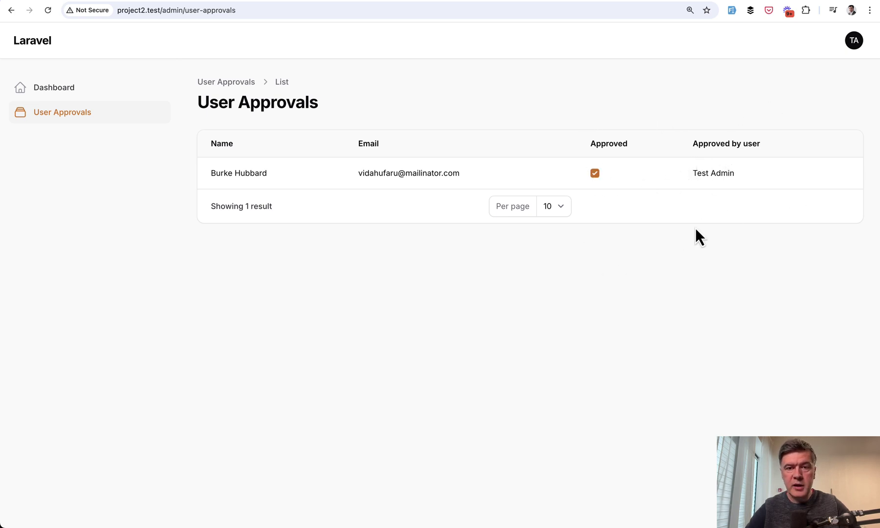
Step: In TablePlus, scroll the users table right to the filled approved_at and approved_by columns
key(super+Tab)
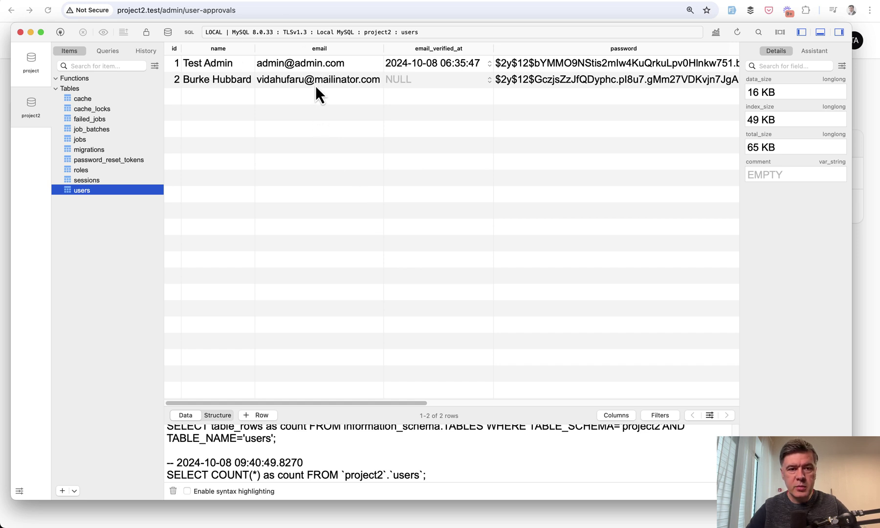
scroll(294, 87, right, 10)
scroll(294, 88, right, 5)
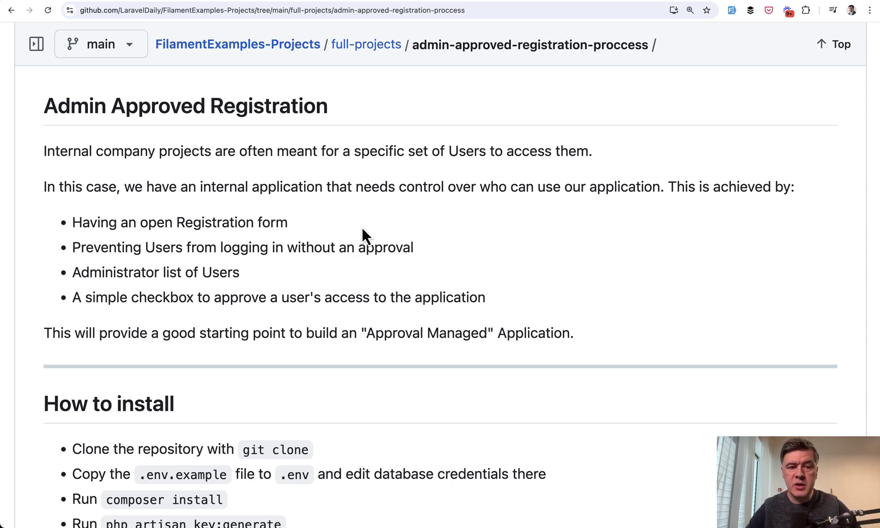
Step: Scroll the README through install steps and screenshot to the Register.php mutateFormDataBeforeRegister code
scroll(392, 233, down, 4)
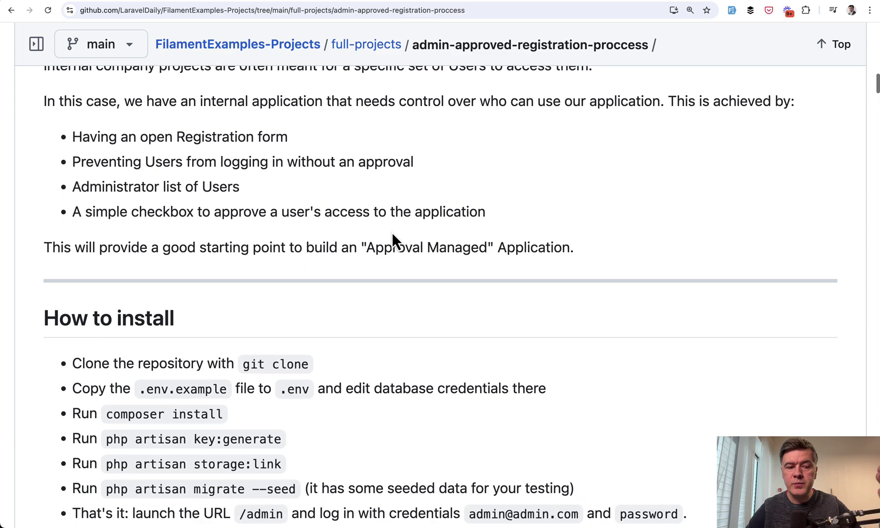
scroll(392, 233, down, 2)
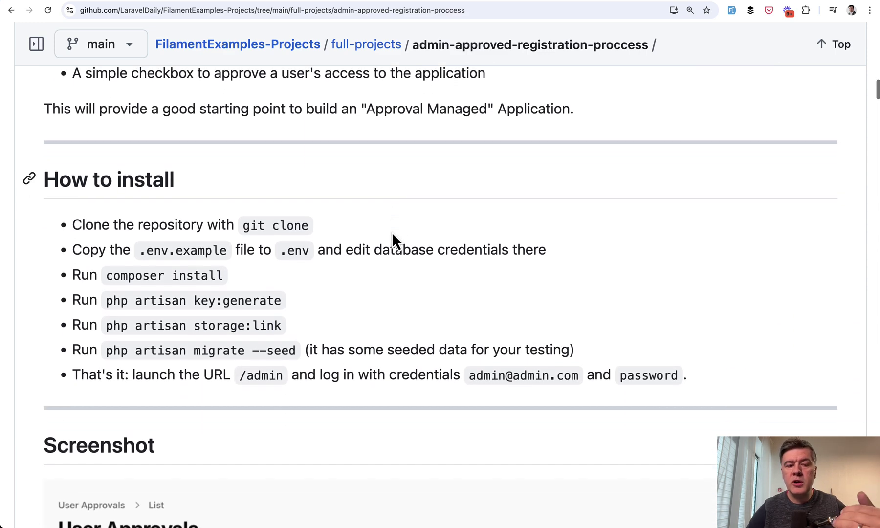
scroll(393, 233, down, 5)
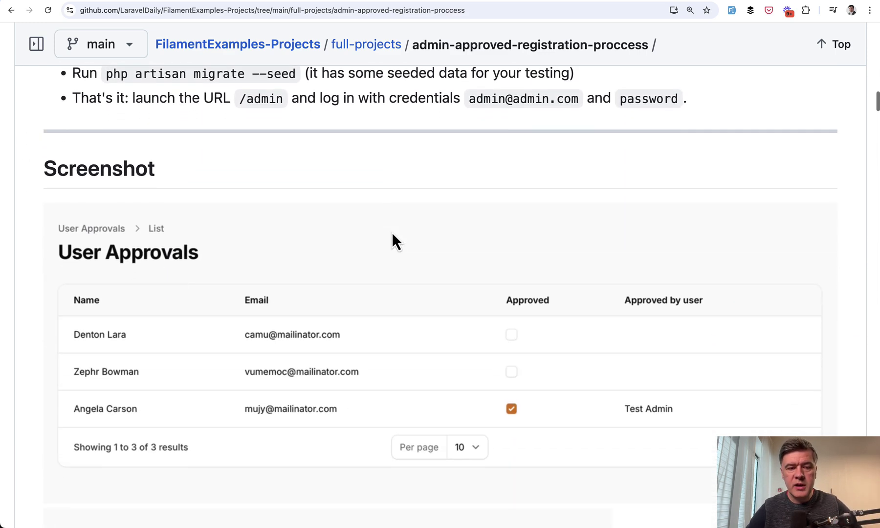
scroll(393, 233, down, 2)
scroll(520, 233, down, 12)
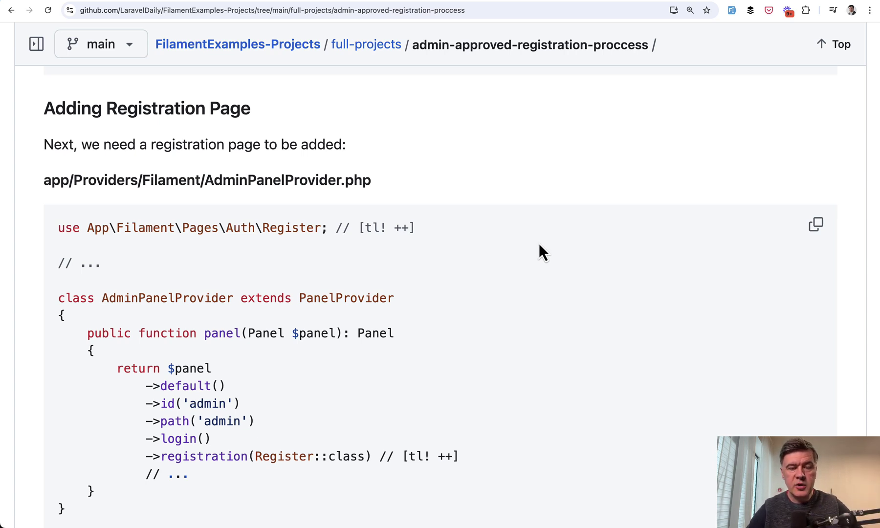
scroll(239, 267, down, 4)
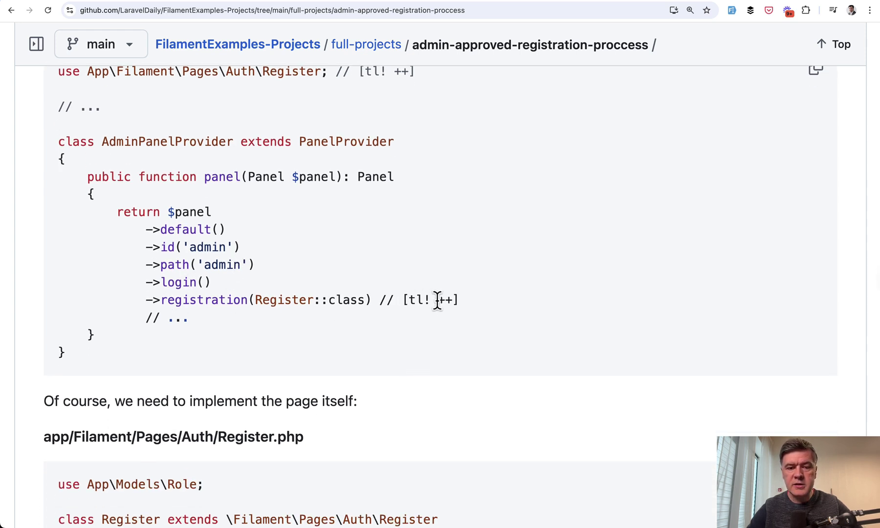
scroll(437, 300, down, 5)
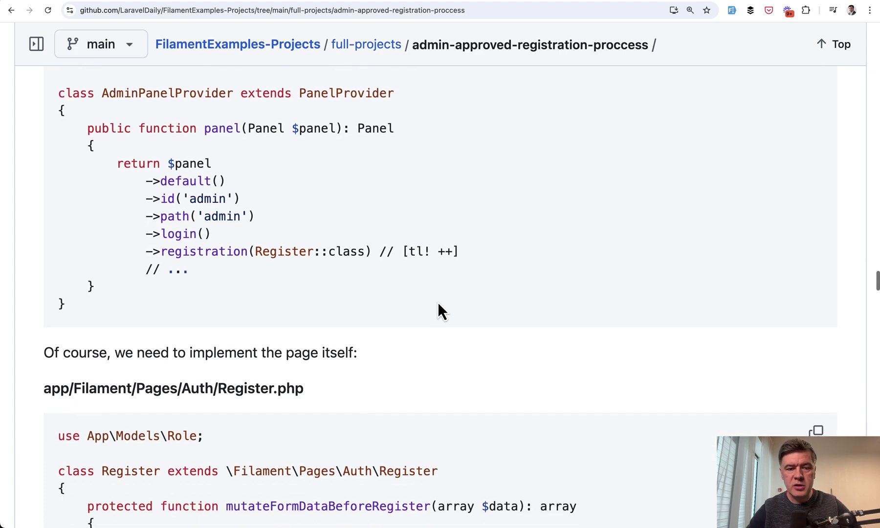
scroll(439, 304, down, 1)
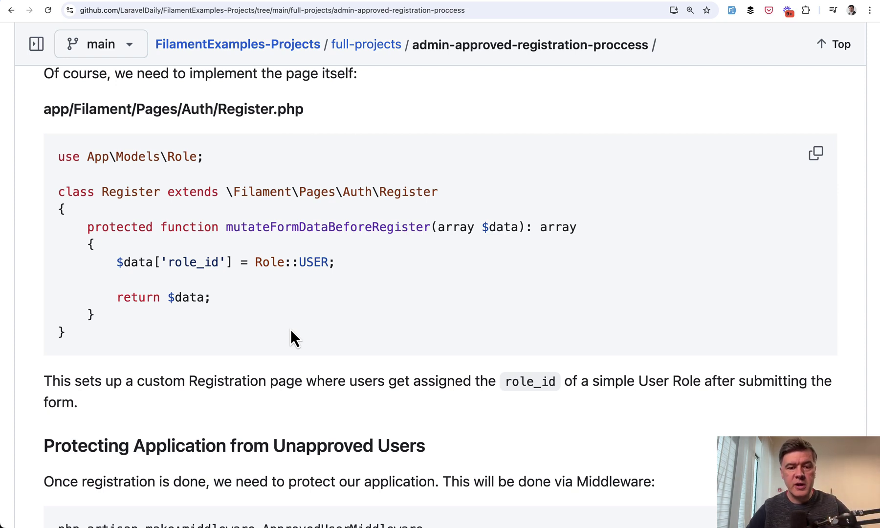
Step: Scroll down past the VerificationPending SimplePage and its Blade view
scroll(290, 332, down, 5)
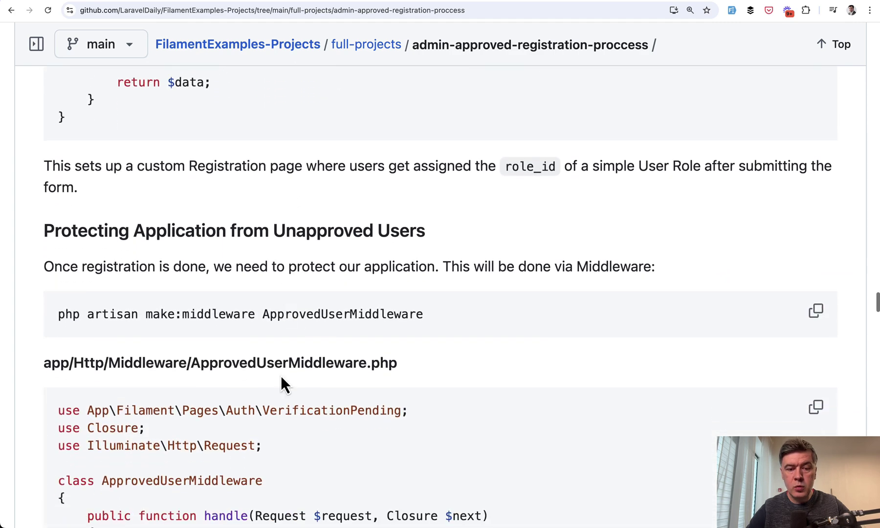
scroll(475, 371, down, 7)
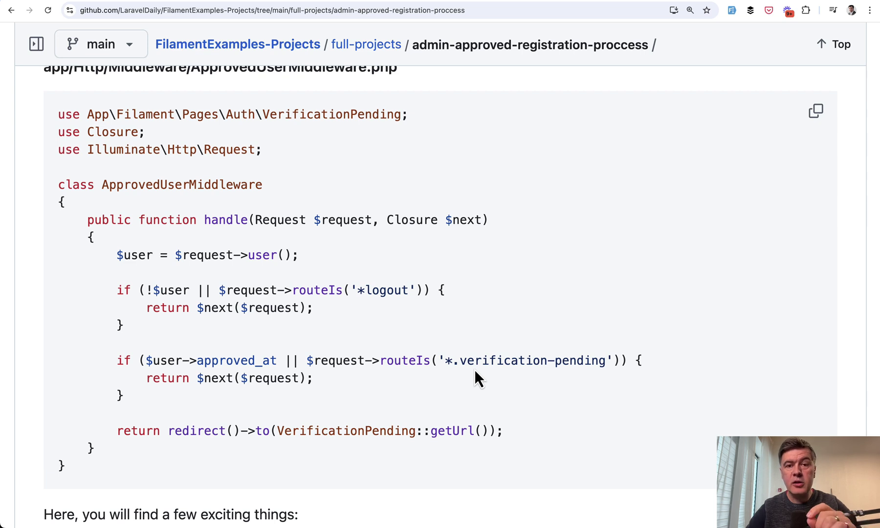
scroll(474, 369, down, 1)
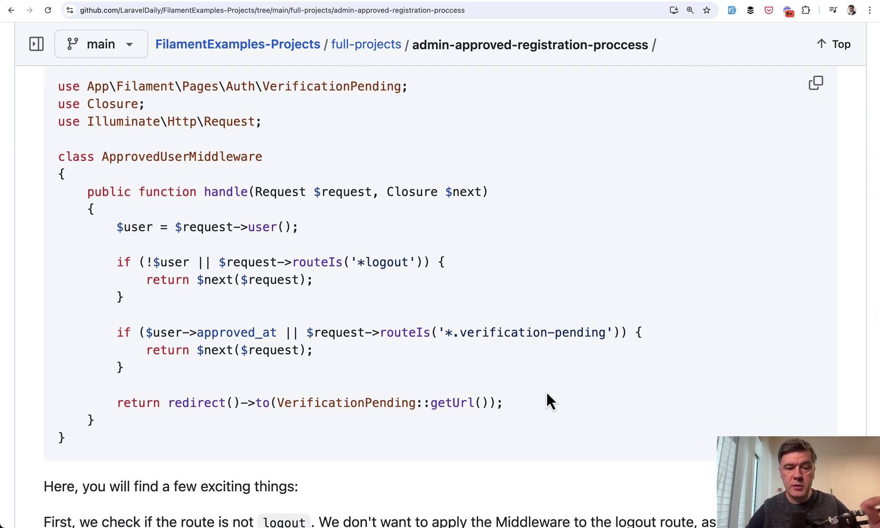
scroll(292, 381, down, 2)
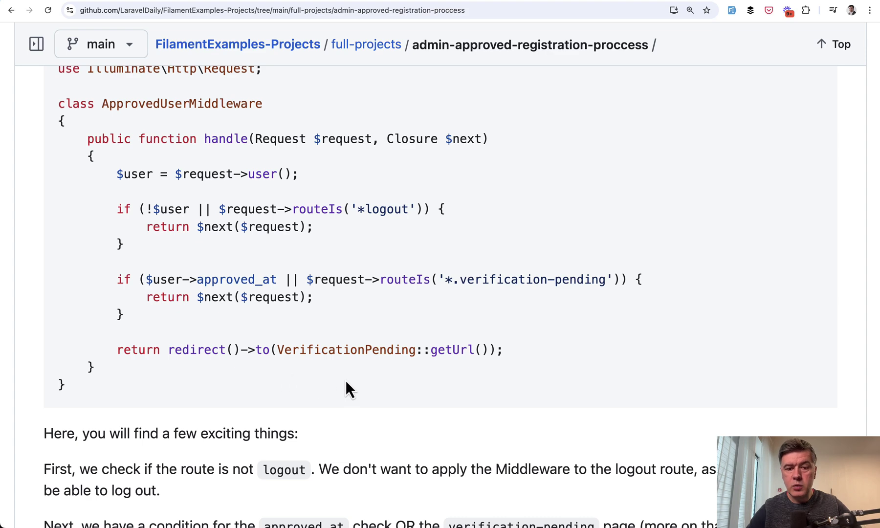
scroll(438, 397, down, 15)
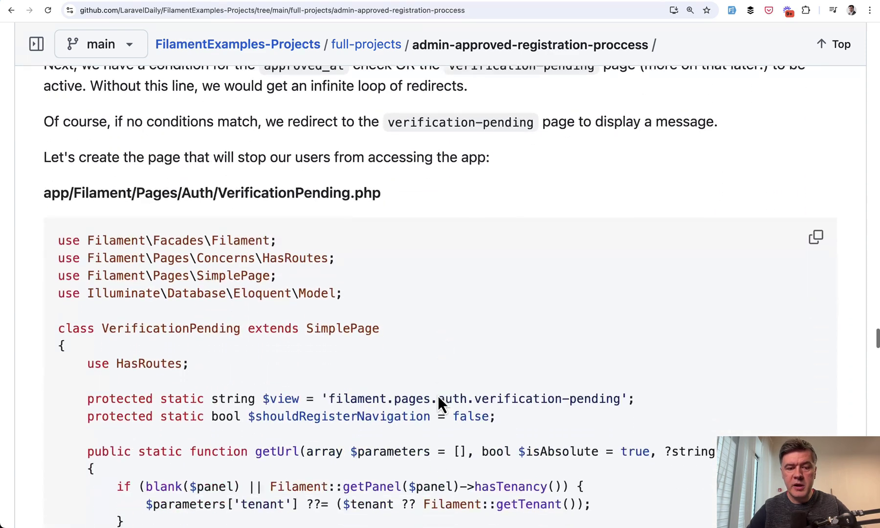
scroll(437, 395, down, 5)
scroll(281, 444, down, 1)
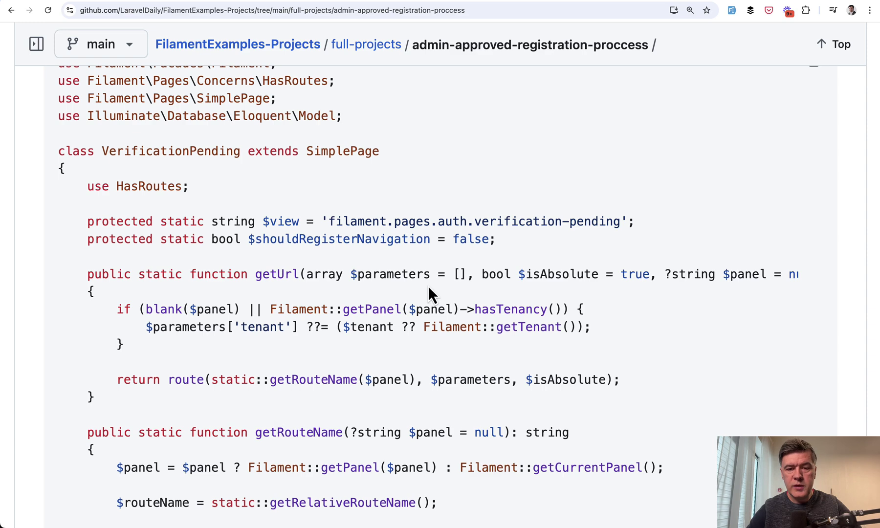
scroll(389, 343, down, 5)
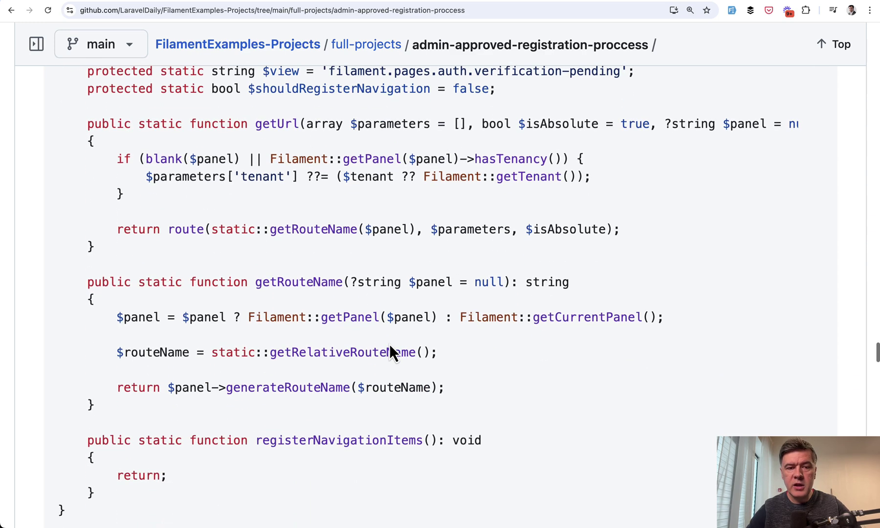
Step: Find AdminPanelProvider's middleware list and highlight the ApprovedUserMiddleware line
scroll(322, 291, up, 1)
scroll(323, 291, up, 4)
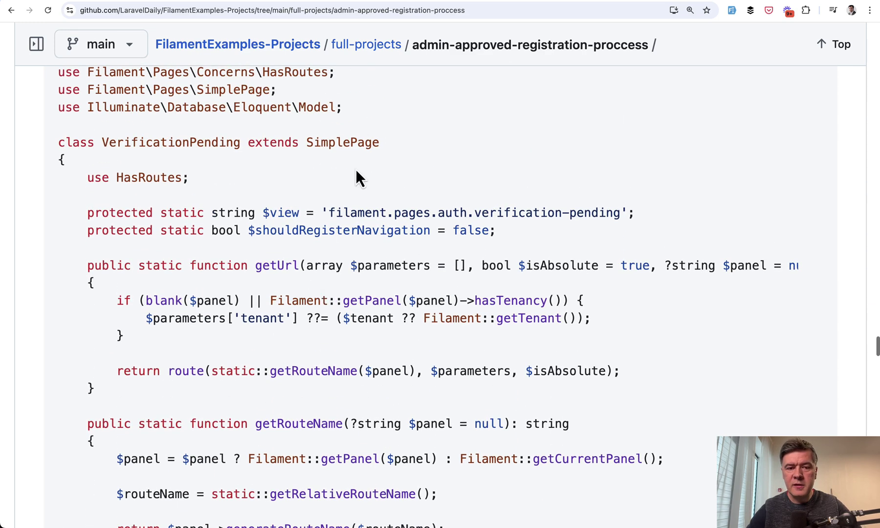
scroll(269, 363, down, 5)
scroll(269, 362, down, 15)
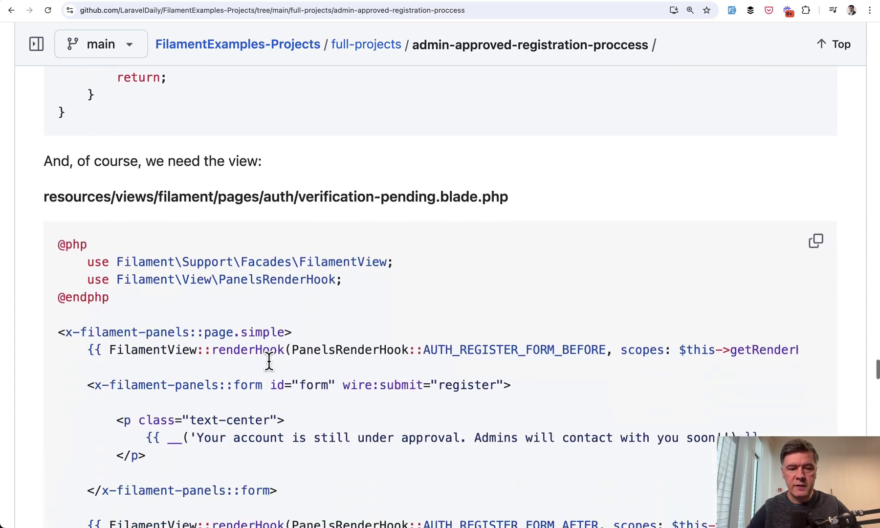
scroll(275, 365, down, 16)
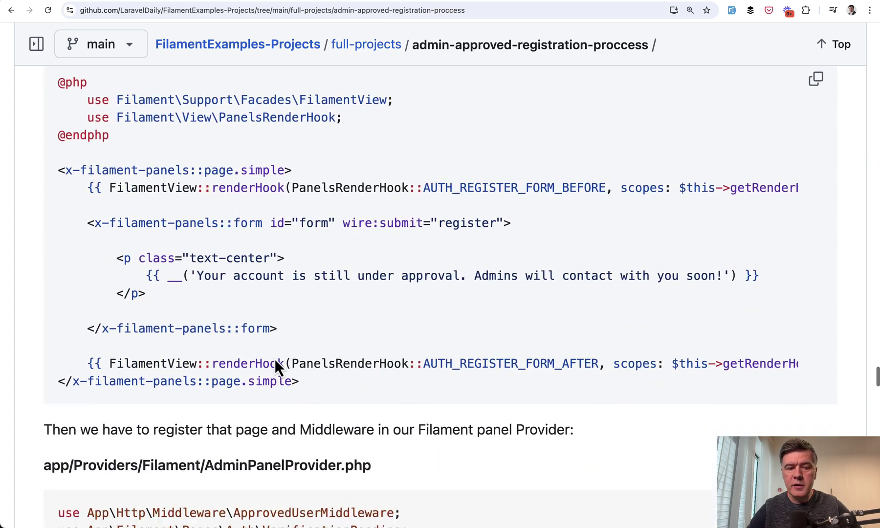
scroll(276, 363, down, 16)
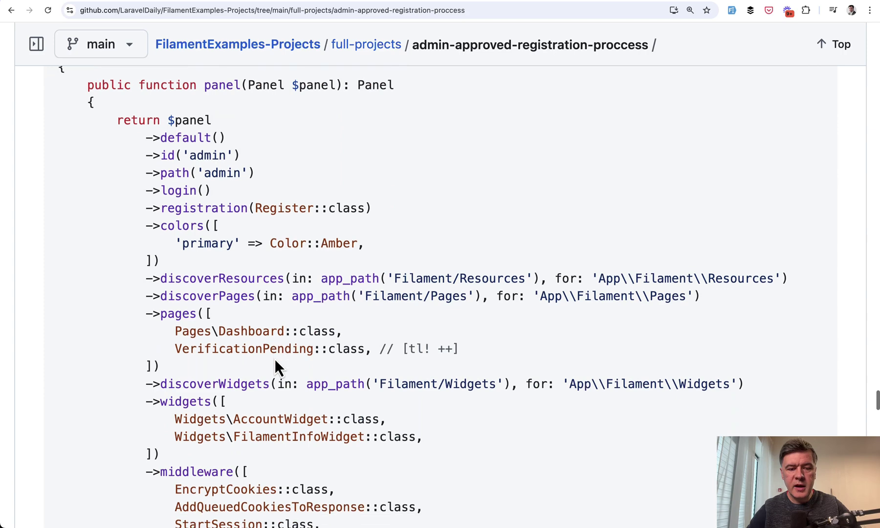
scroll(274, 365, up, 1)
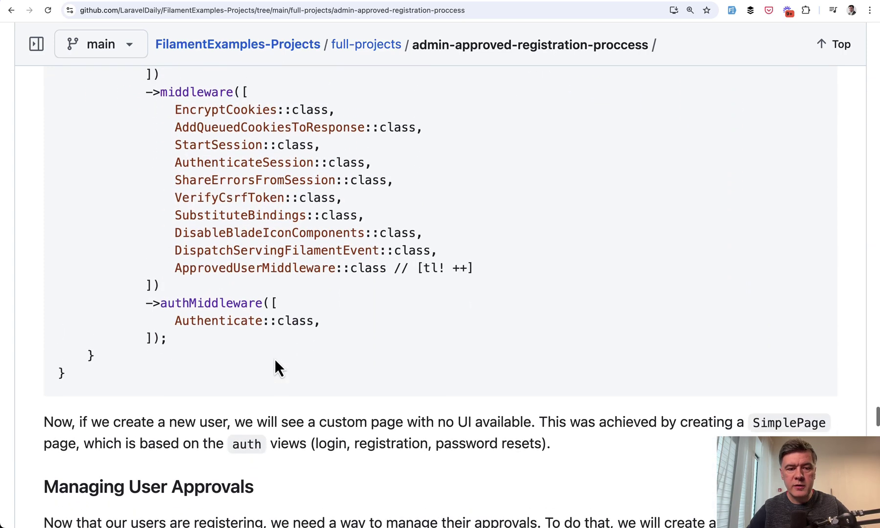
triple_click(234, 268)
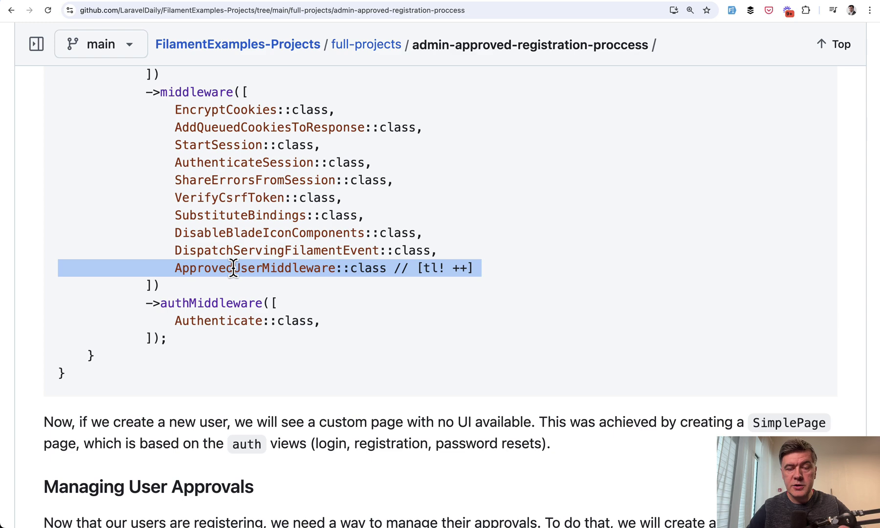
Step: Reach UserApprovalsResource.php and highlight its model and User Approvals label values
scroll(234, 268, down, 11)
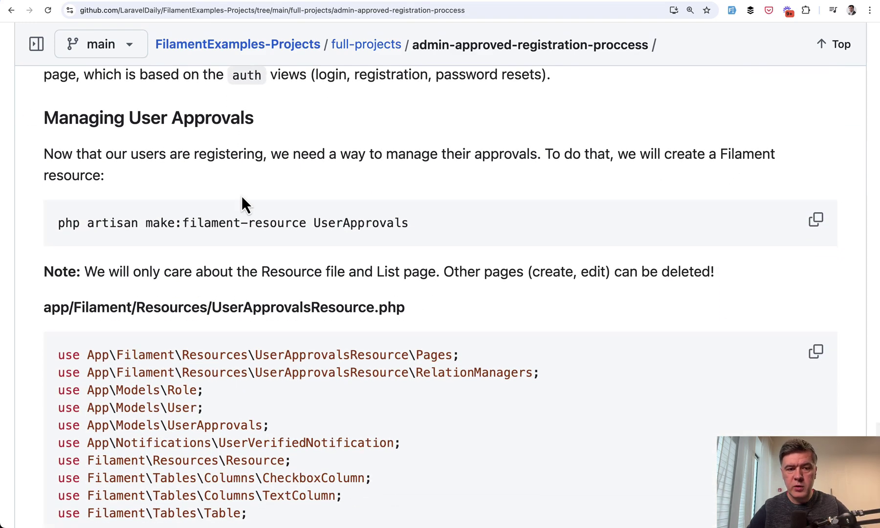
scroll(244, 242, down, 6)
scroll(243, 239, down, 3)
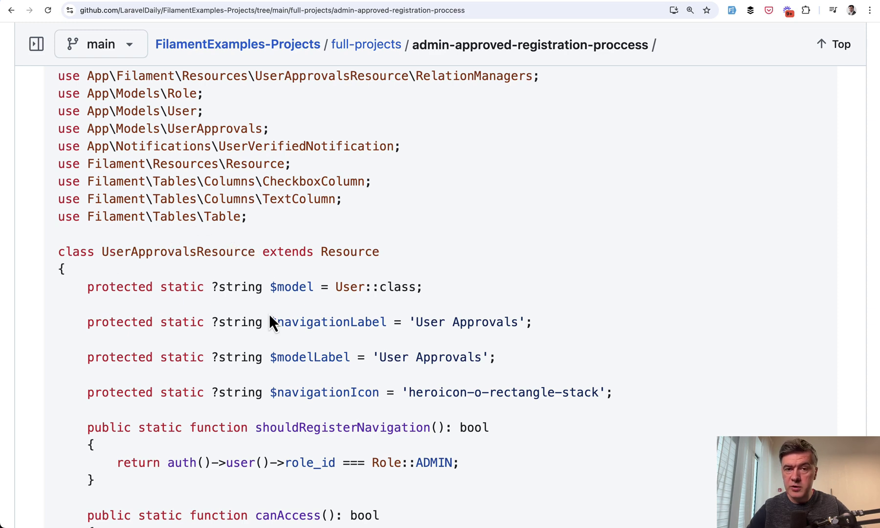
drag(325, 287, 402, 286)
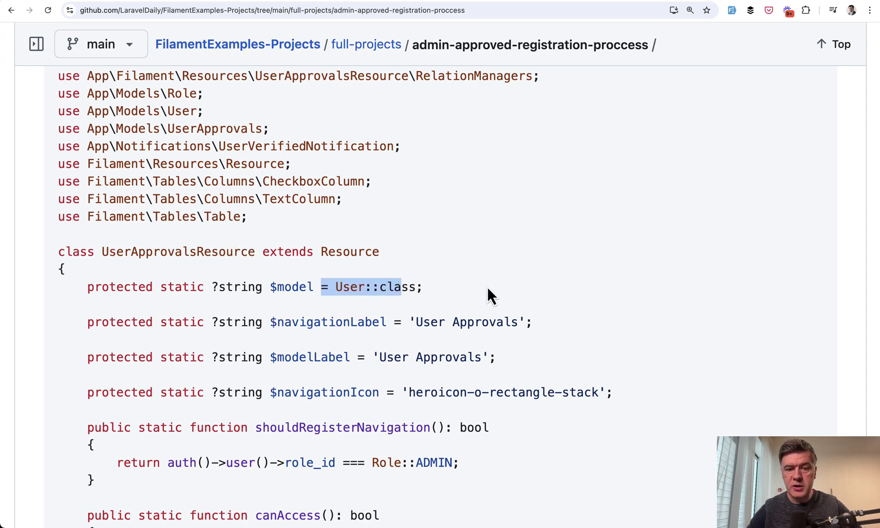
scroll(487, 286, down, 2)
scroll(487, 286, down, 2)
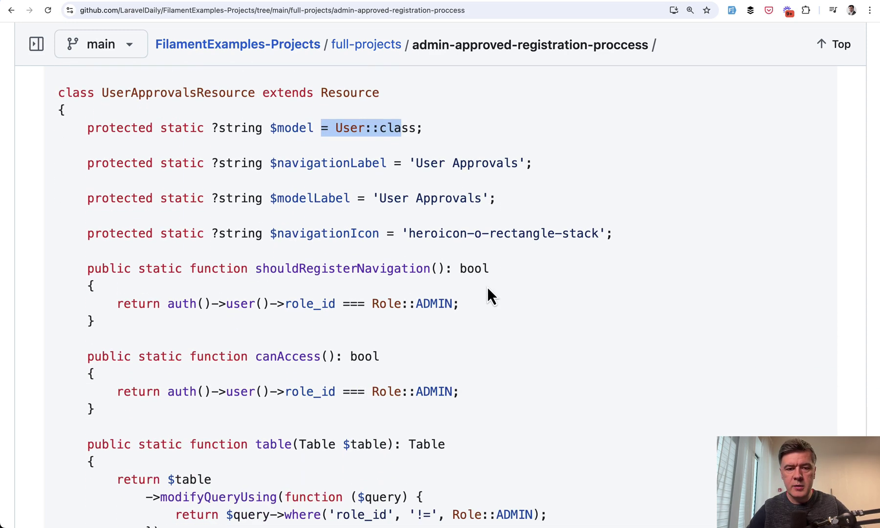
drag(417, 163, 467, 165)
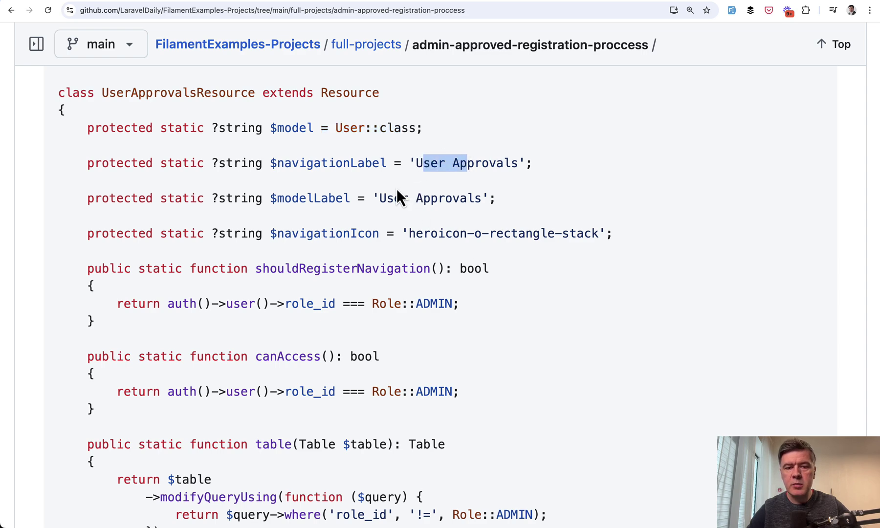
drag(394, 198, 452, 198)
Step: Scroll to the table query and highlight the Role::ADMIN exclusion
scroll(412, 265, down, 3)
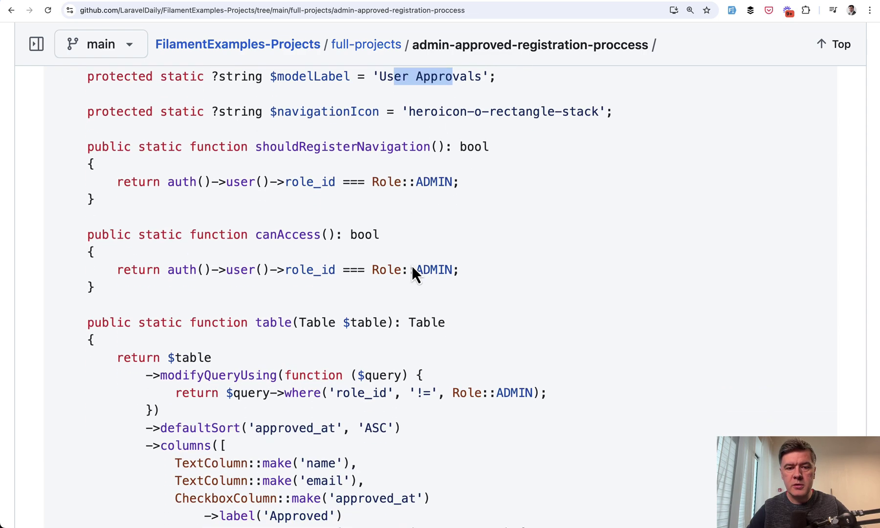
drag(340, 293, 243, 147)
click(516, 227)
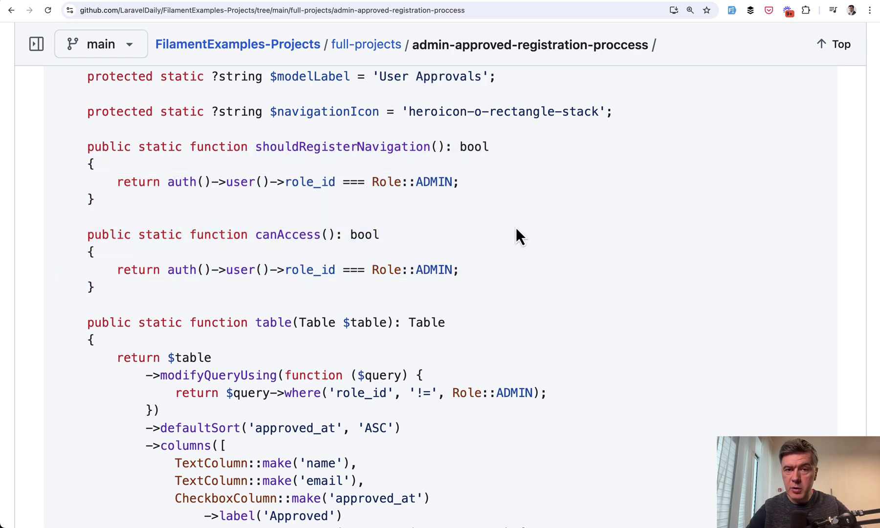
scroll(550, 239, down, 2)
scroll(551, 239, down, 3)
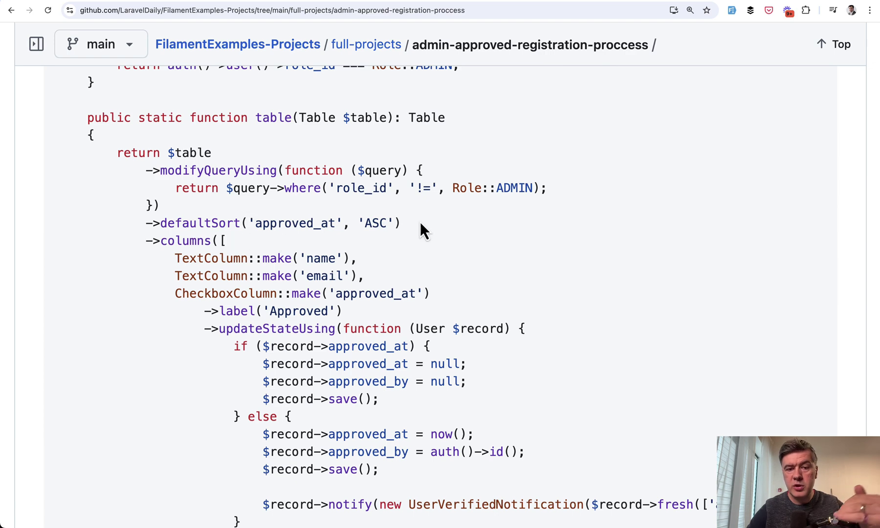
drag(453, 188, 567, 188)
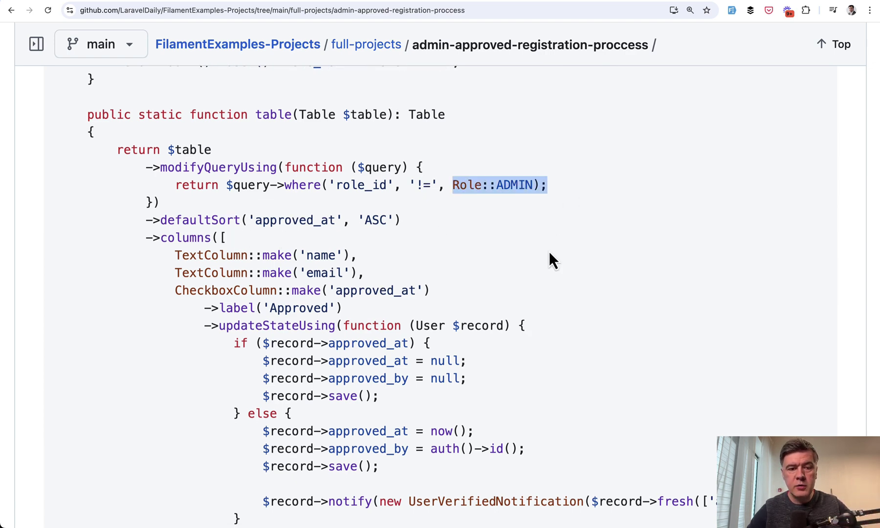
Step: Highlight the updateStateUsing lines that approve the user and those resetting approval to null
scroll(549, 251, down, 3)
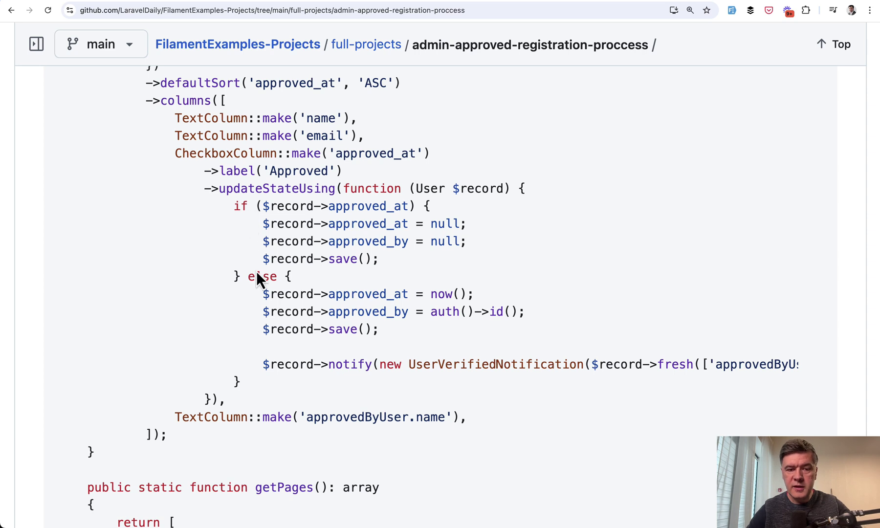
drag(262, 292, 387, 345)
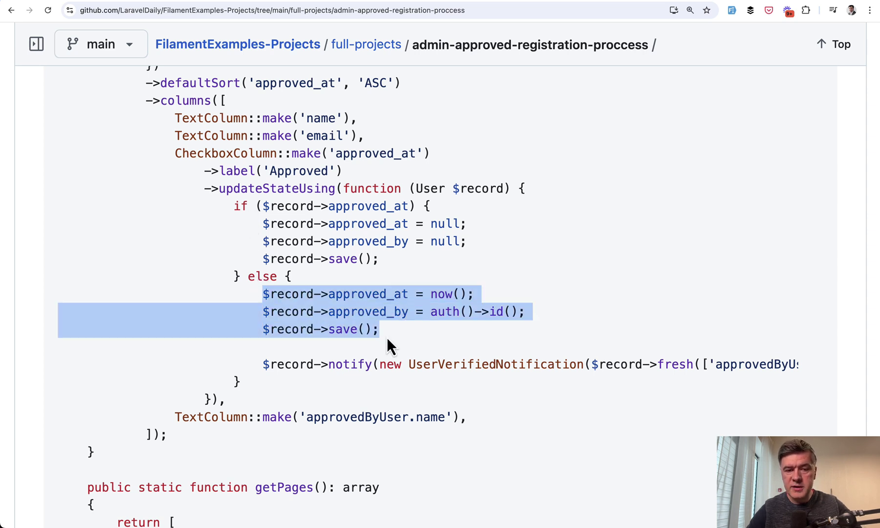
drag(271, 223, 315, 254)
Step: Scroll around the rest of the Approved checkbox code, including the user notification
scroll(315, 252, down, 3)
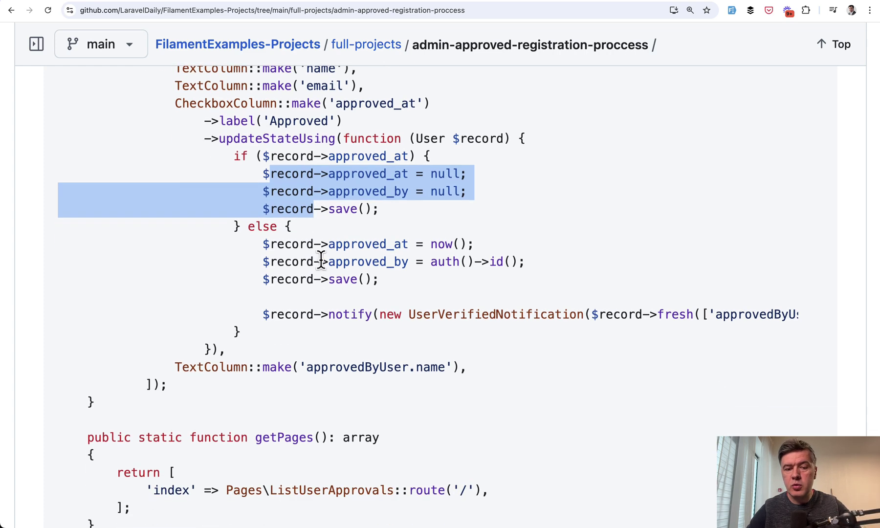
scroll(375, 313, right, 3)
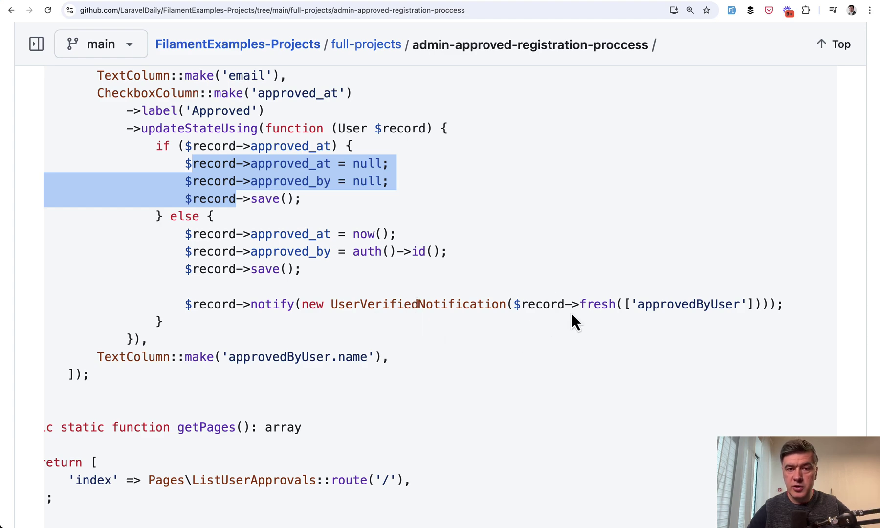
scroll(549, 327, left, 3)
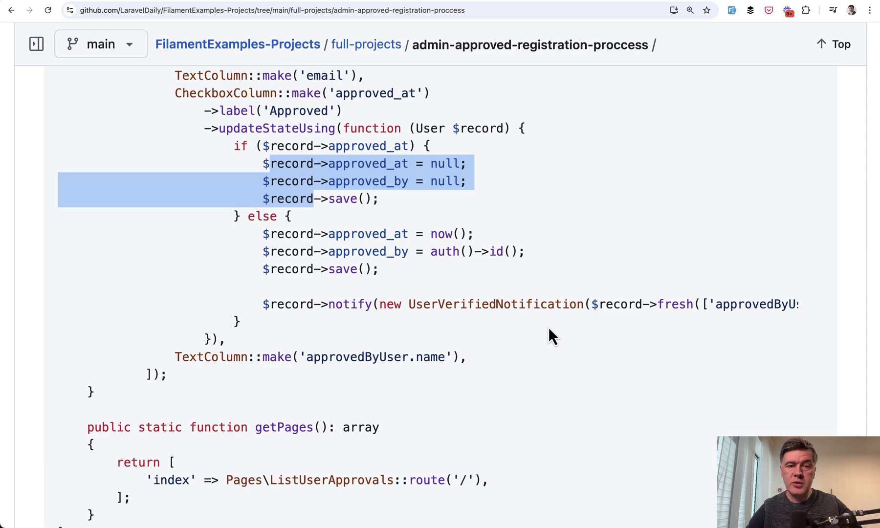
scroll(549, 327, up, 2)
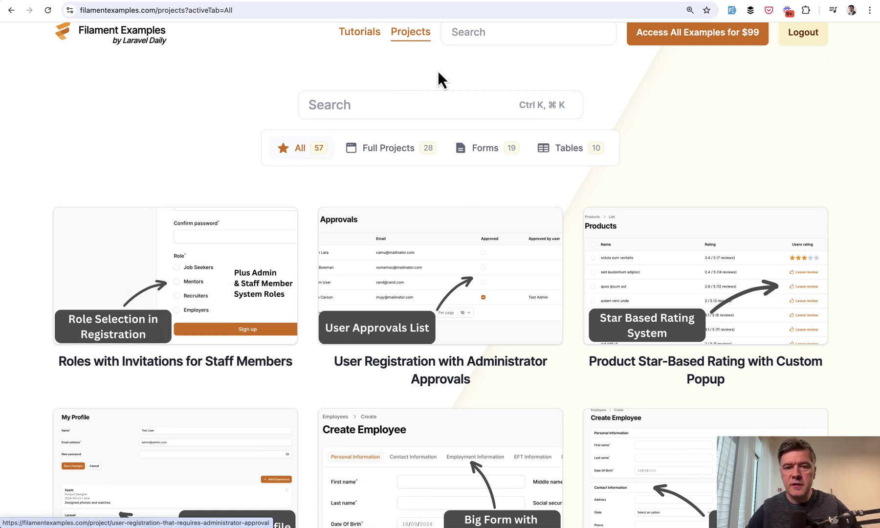
Step: Scroll the All tab's 57 project cards around User Registration with Administrator Approvals
scroll(108, 107, up, 1)
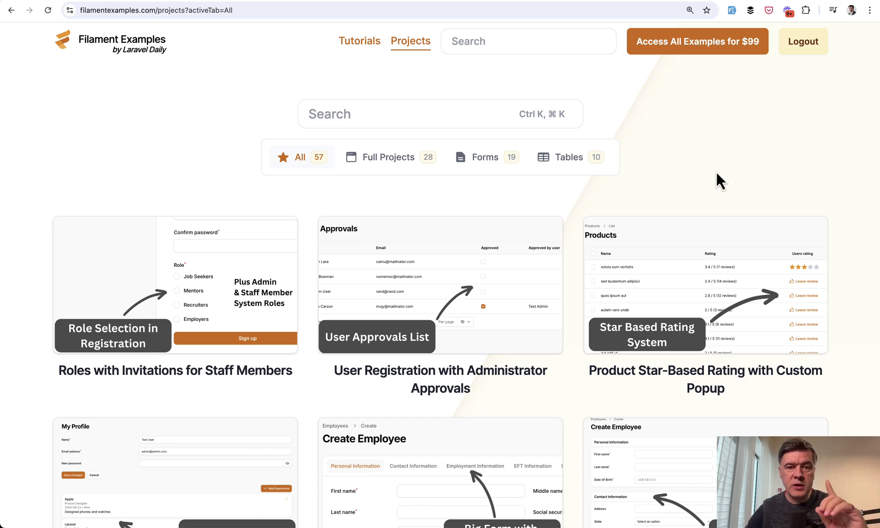
scroll(403, 300, down, 2)
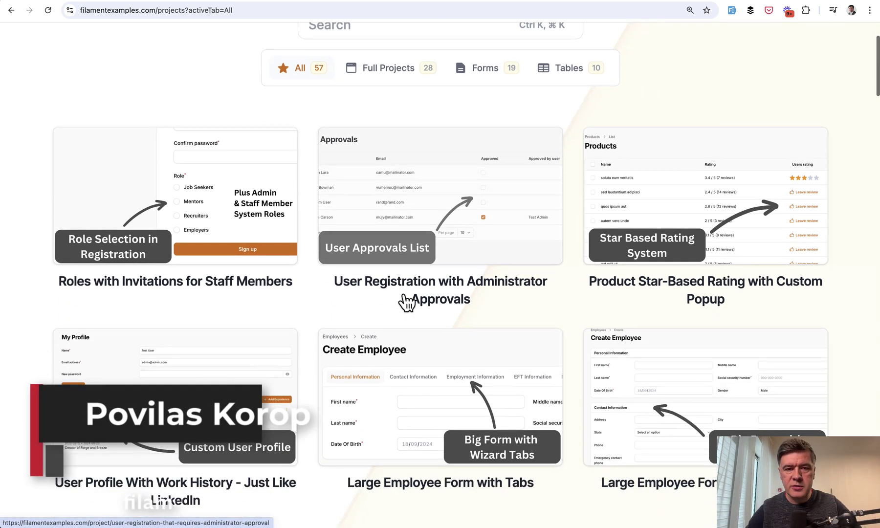
scroll(318, 167, up, 1)
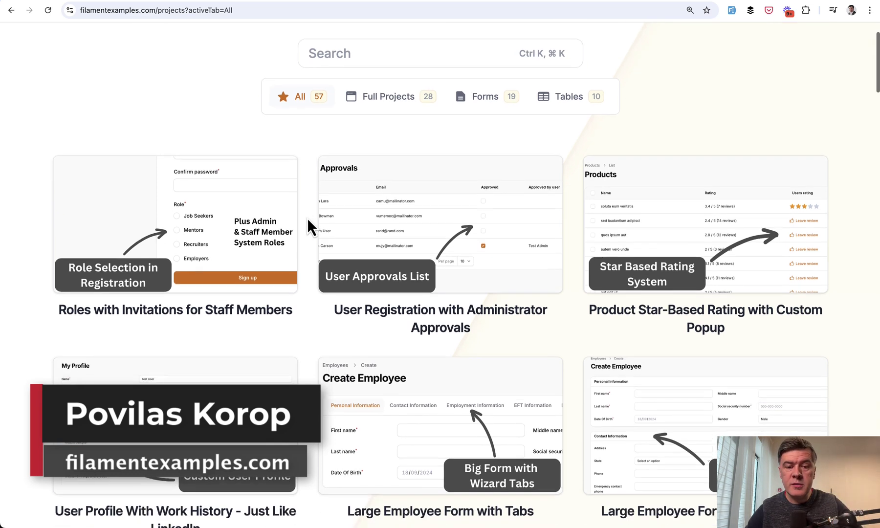
scroll(309, 226, down, 1)
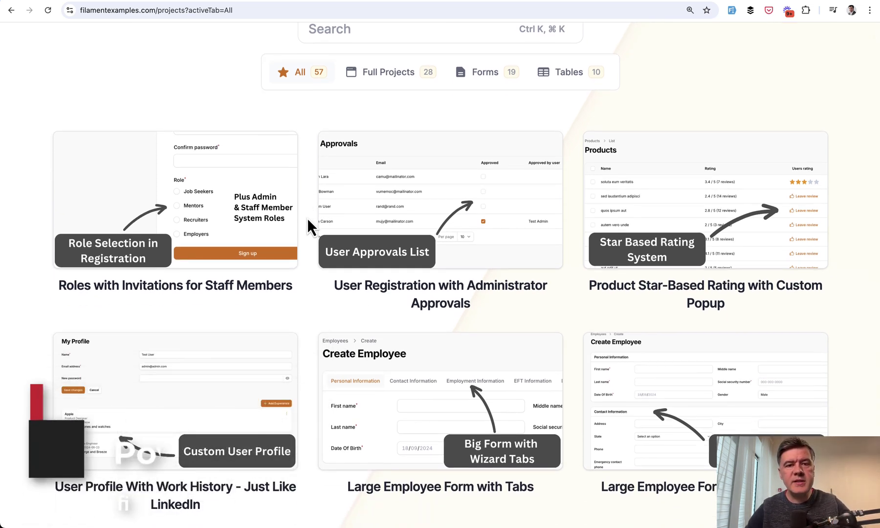